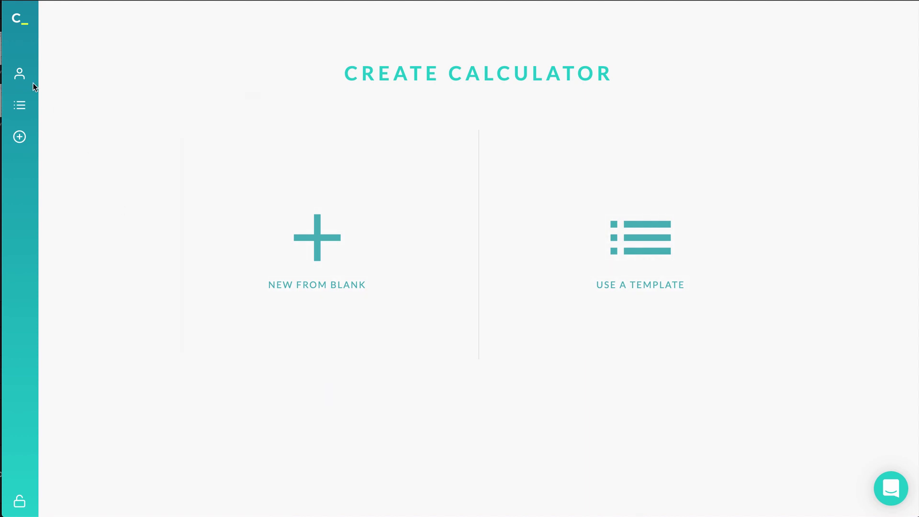
Review the Account & Billing page, then go to the still-empty My Calculators list
{"action": "mouse_move", "coordinate": [16, 75]}
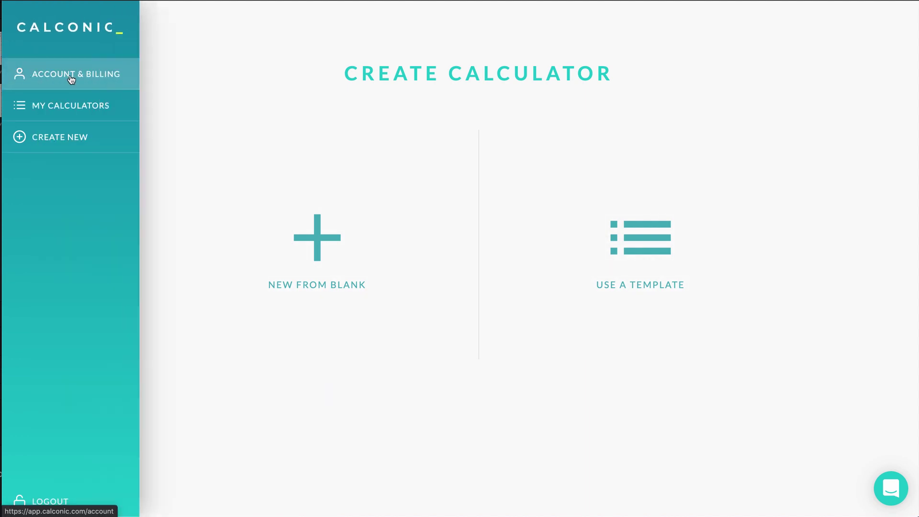
{"action": "left_click", "coordinate": [71, 78]}
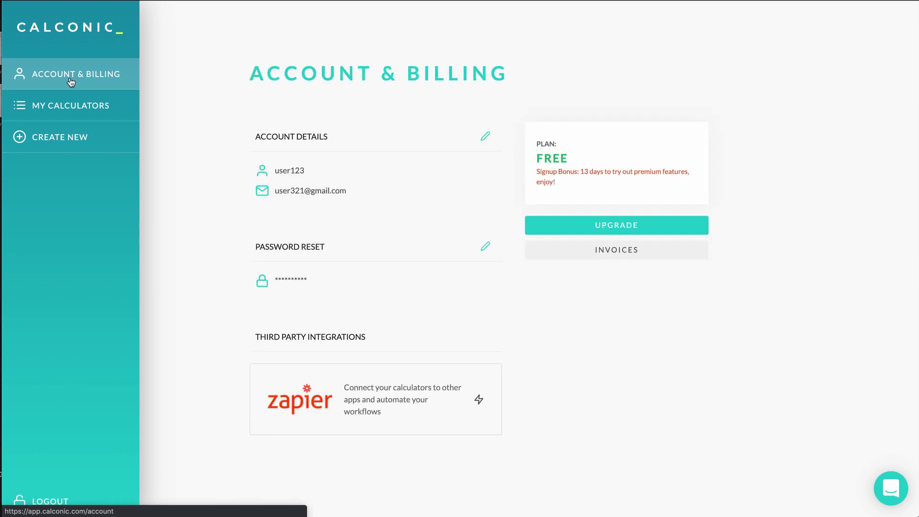
{"action": "left_click", "coordinate": [74, 104]}
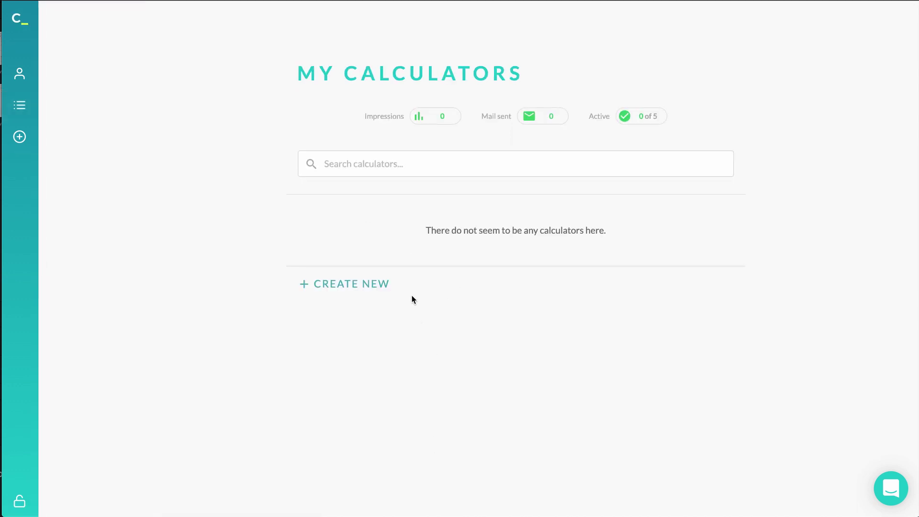
{"action": "mouse_move", "coordinate": [25, 111]}
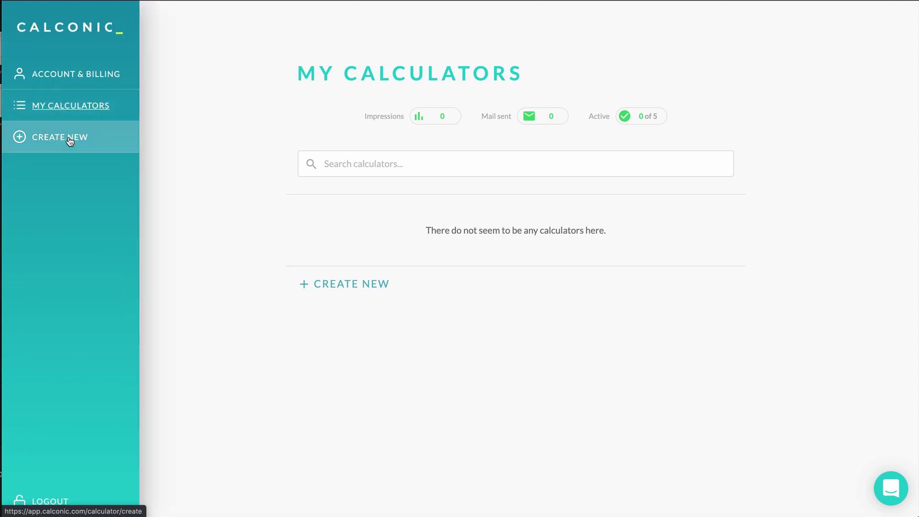
Create a new calculator from blank
{"action": "left_click", "coordinate": [95, 141]}
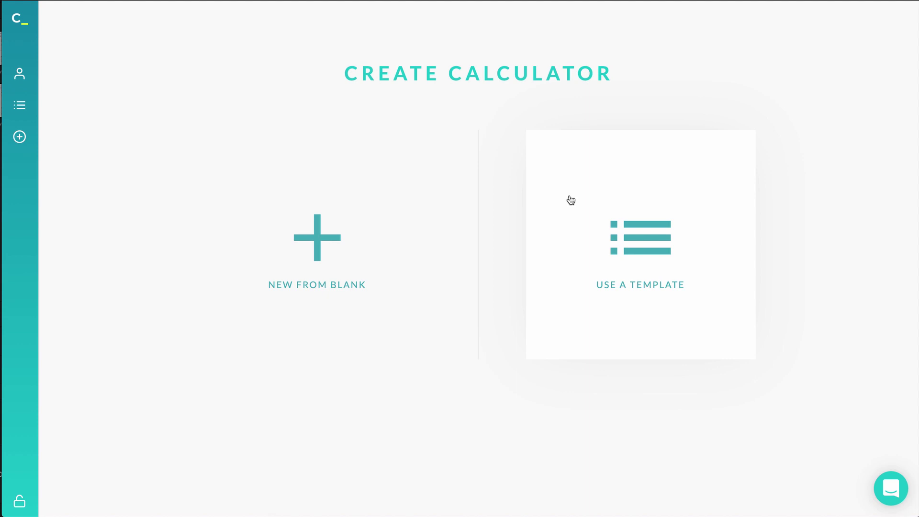
{"action": "left_click", "coordinate": [362, 200]}
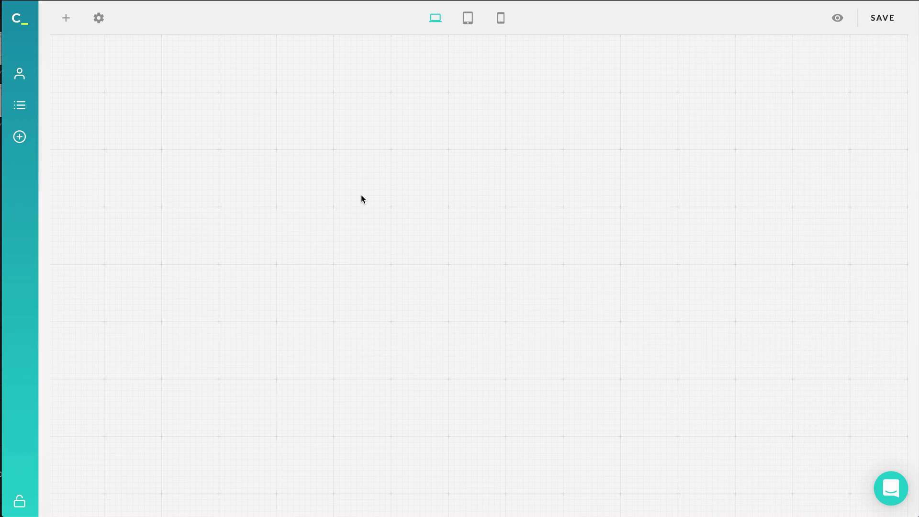
Add a Numeric input element with default value 1000 to the canvas
{"action": "left_click", "coordinate": [69, 24]}
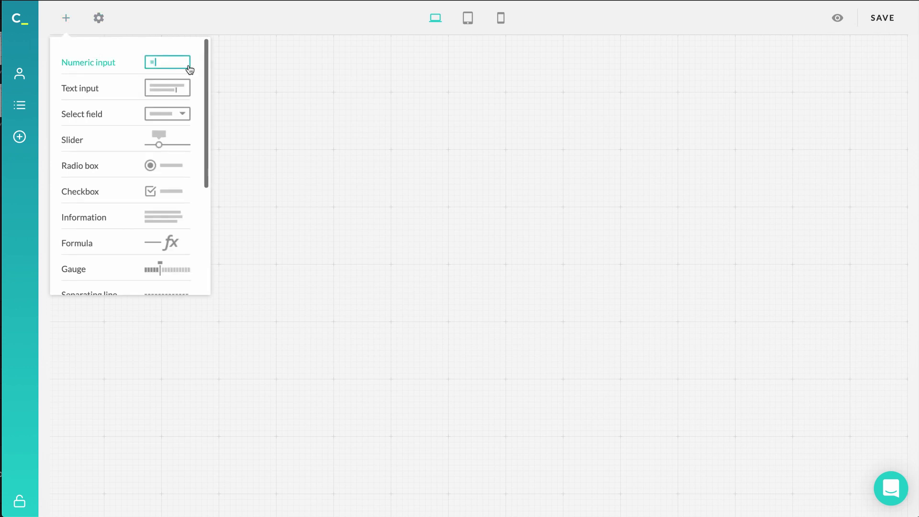
{"action": "scroll", "coordinate": [196, 79], "scroll_direction": "down", "scroll_amount": 4}
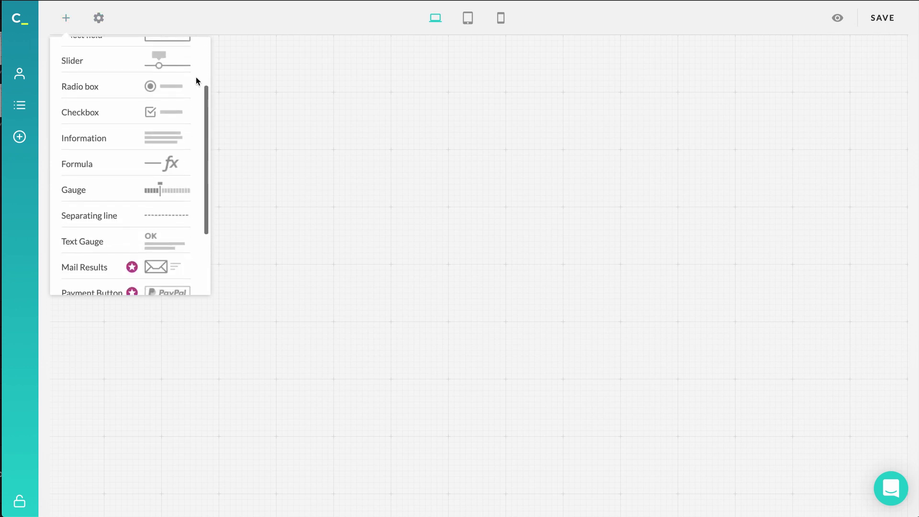
{"action": "scroll", "coordinate": [196, 81], "scroll_direction": "up", "scroll_amount": 4}
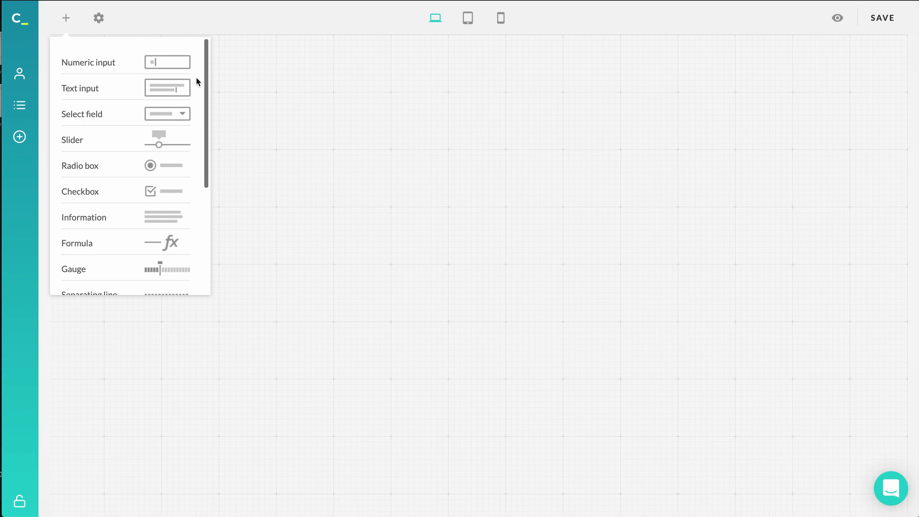
{"action": "scroll", "coordinate": [197, 79], "scroll_direction": "down", "scroll_amount": 2}
{"action": "scroll", "coordinate": [197, 83], "scroll_direction": "up", "scroll_amount": 3}
{"action": "left_click", "coordinate": [123, 67]}
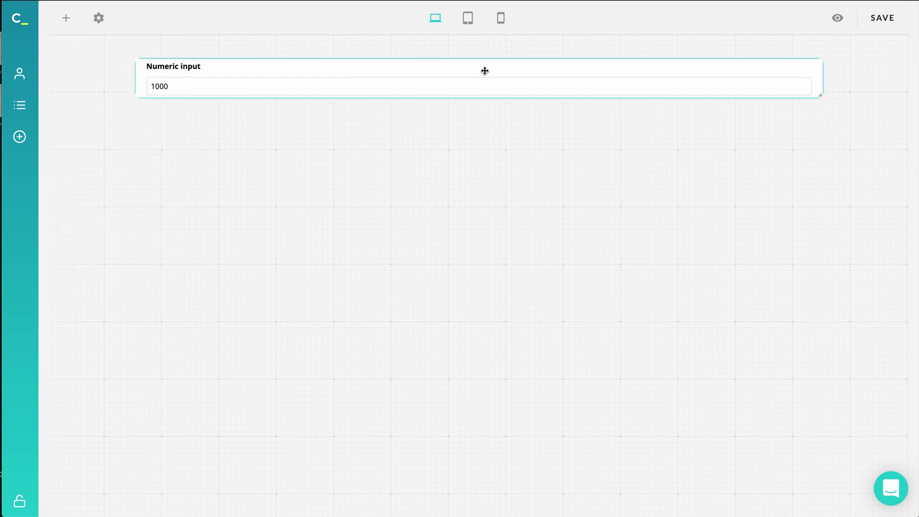
Open the numeric input's settings and look over its label and tooltip fields
{"action": "left_click", "coordinate": [485, 70]}
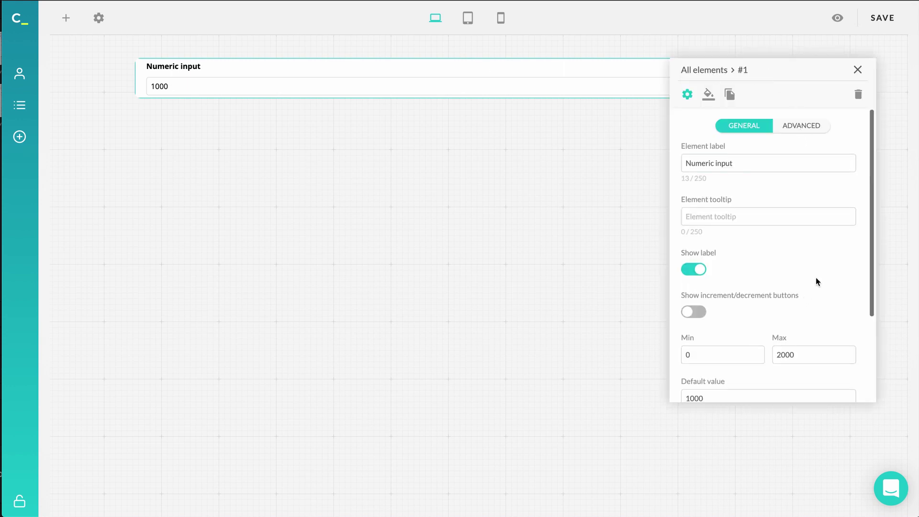
{"action": "scroll", "coordinate": [815, 280], "scroll_direction": "down", "scroll_amount": 3}
{"action": "scroll", "coordinate": [817, 279], "scroll_direction": "up", "scroll_amount": 3}
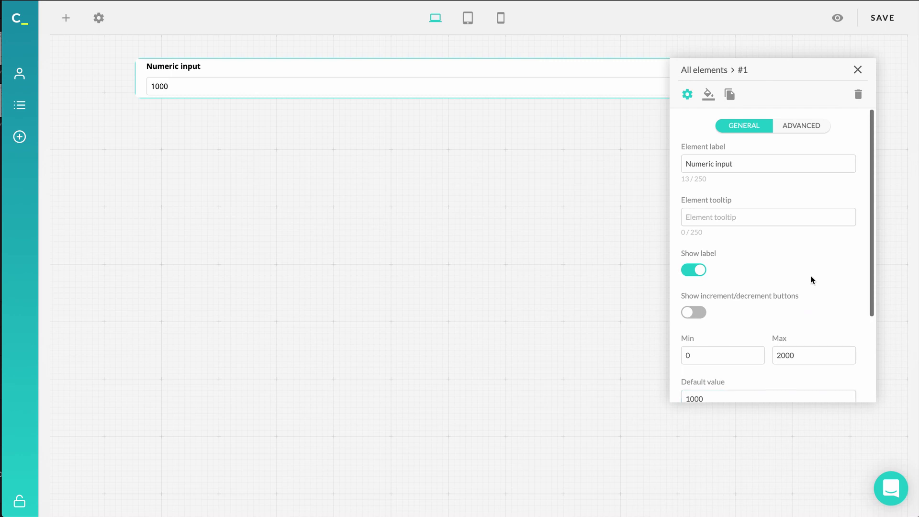
{"action": "left_click", "coordinate": [782, 161]}
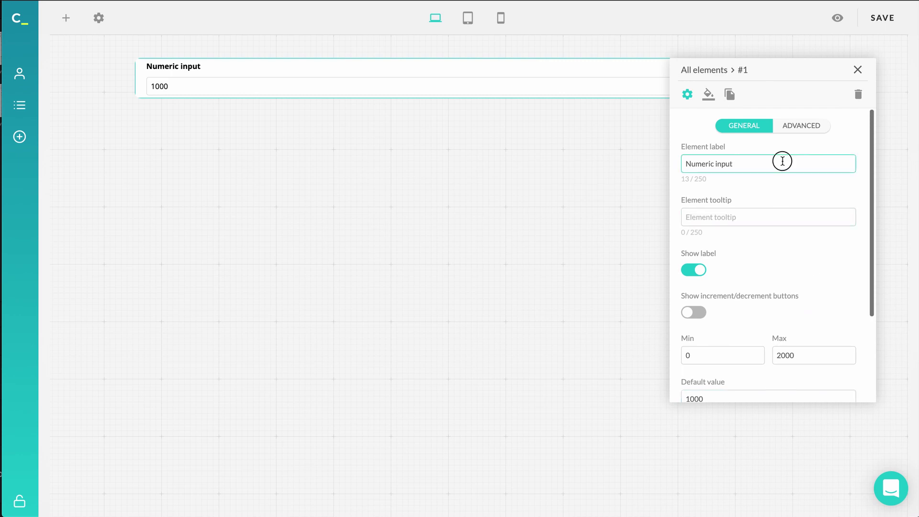
{"action": "left_click", "coordinate": [778, 216]}
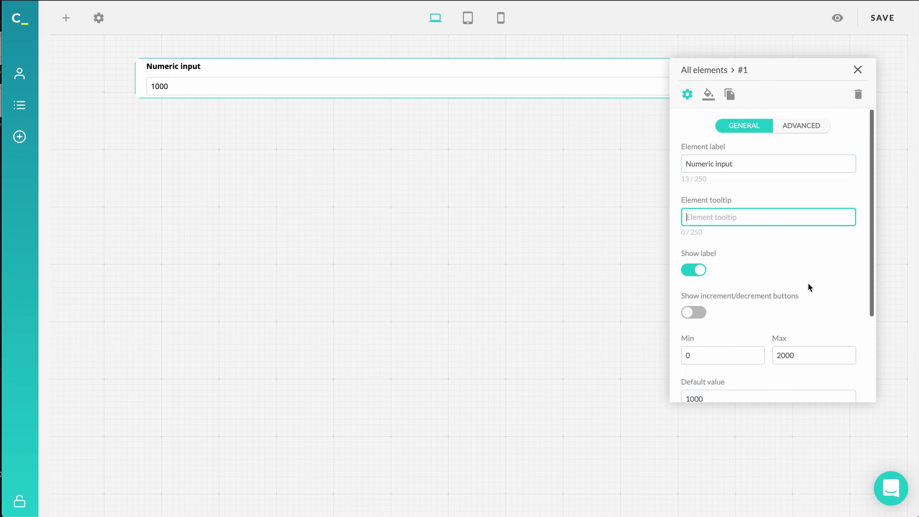
{"action": "scroll", "coordinate": [808, 283], "scroll_direction": "down", "scroll_amount": 3}
{"action": "scroll", "coordinate": [809, 283], "scroll_direction": "up", "scroll_amount": 3}
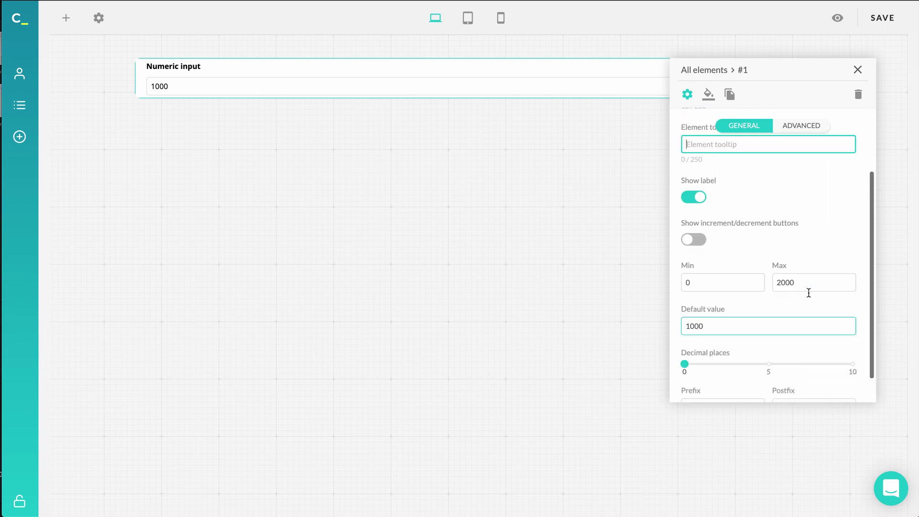
{"action": "left_click", "coordinate": [818, 272]}
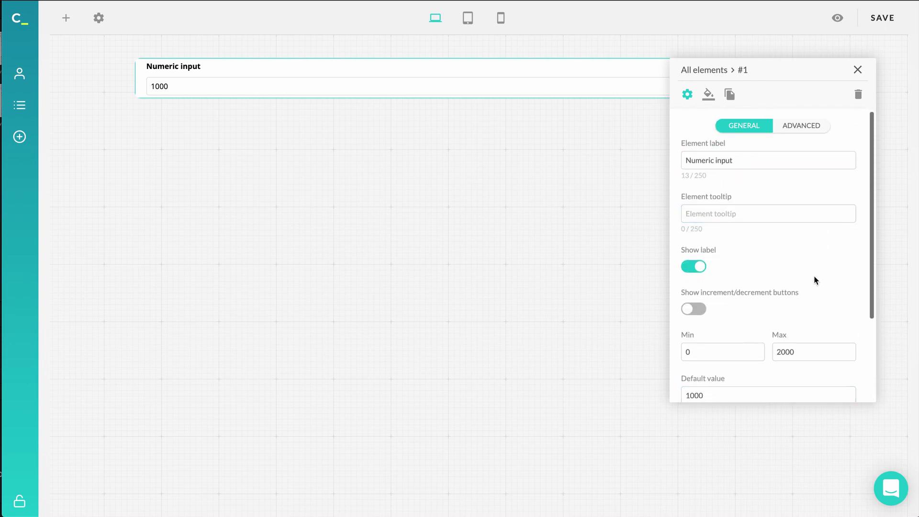
Relabel the input 'Input 1', give it a 'feet' postfix, and close its settings
{"action": "left_click", "coordinate": [742, 156]}
{"action": "left_click_drag", "start_coordinate": [741, 160], "coordinate": [686, 160]}
{"action": "type", "text": "Input 1"}
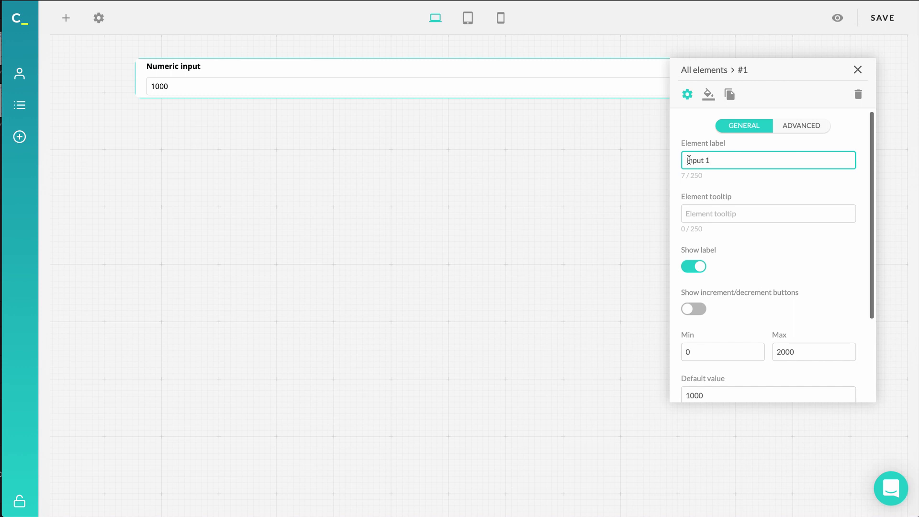
{"action": "left_click", "coordinate": [778, 179]}
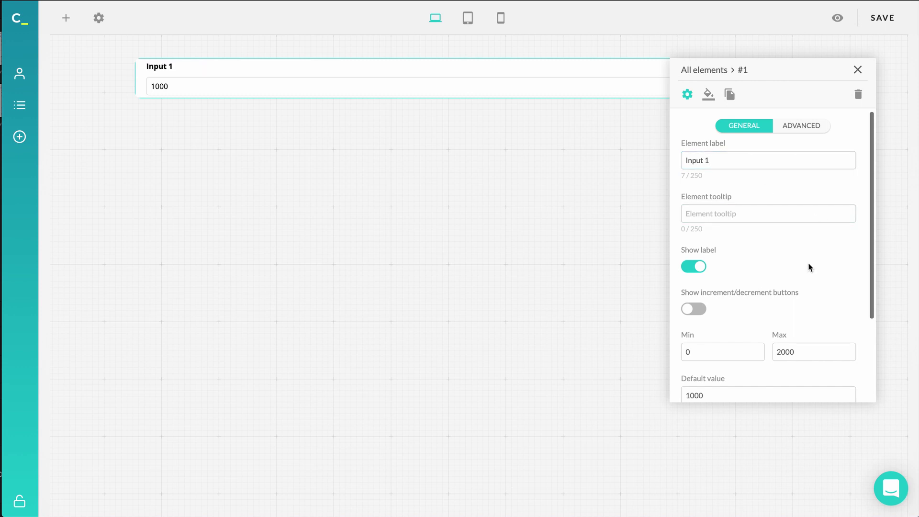
{"action": "scroll", "coordinate": [809, 264], "scroll_direction": "down", "scroll_amount": 3}
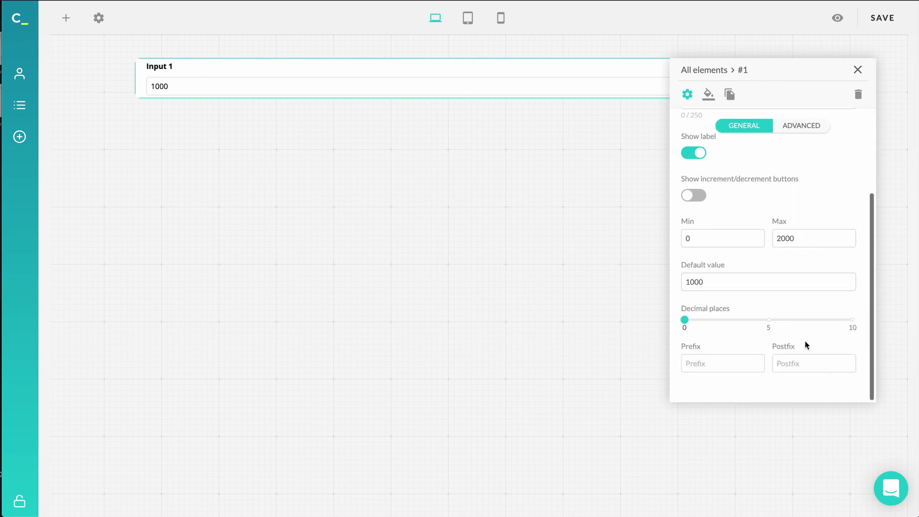
{"action": "left_click", "coordinate": [793, 363]}
{"action": "type", "text": "feet"}
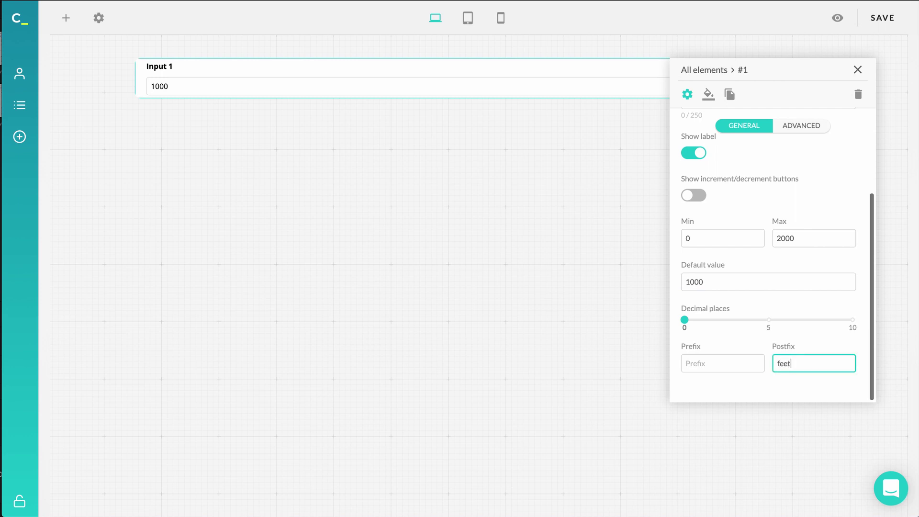
{"action": "left_click", "coordinate": [796, 380]}
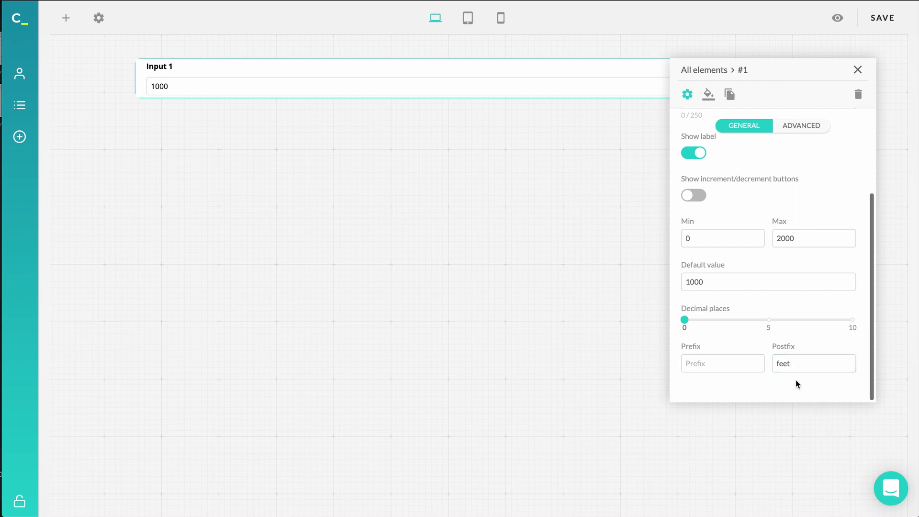
{"action": "left_click", "coordinate": [858, 70]}
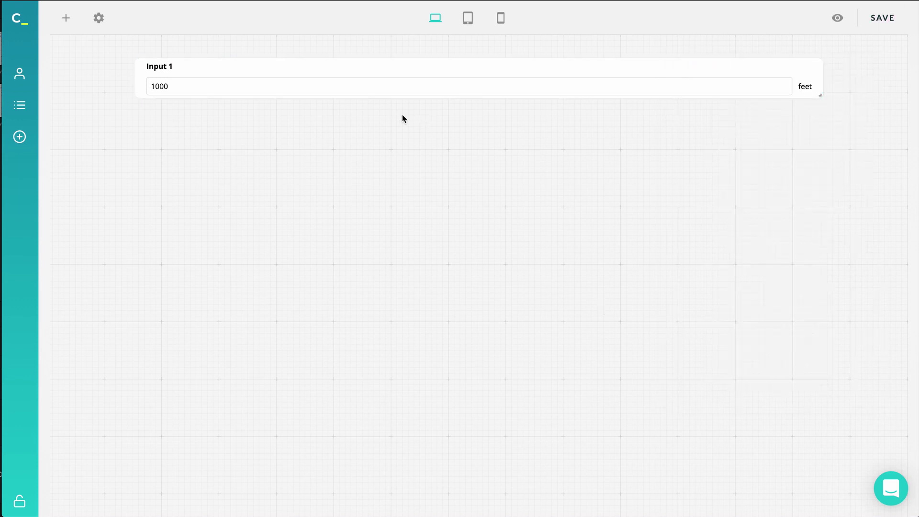
Add a 0–100 Slider below Input 1 and open its settings to edit the label
{"action": "left_click", "coordinate": [67, 20]}
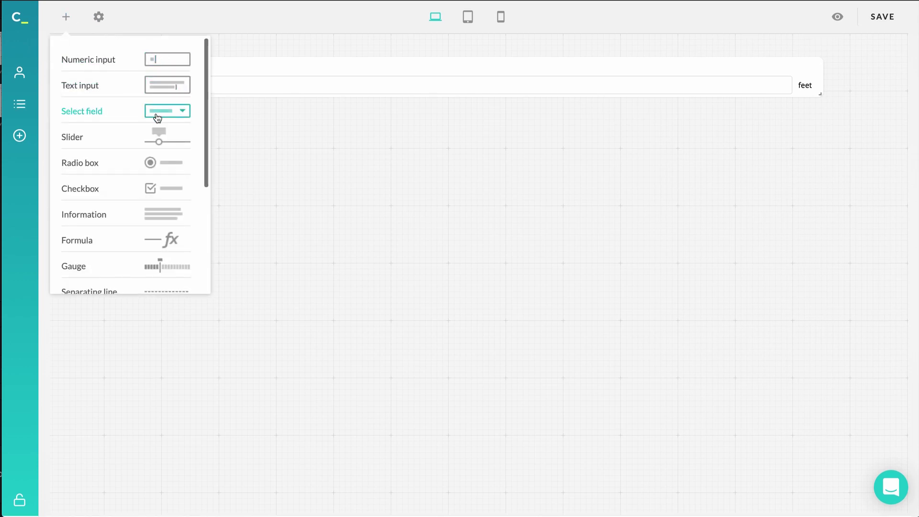
{"action": "left_click", "coordinate": [153, 135]}
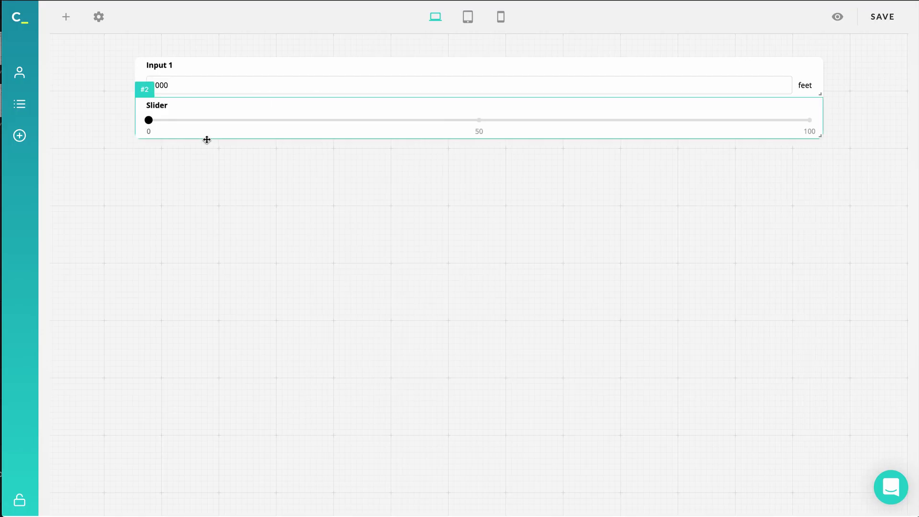
{"action": "left_click", "coordinate": [506, 109]}
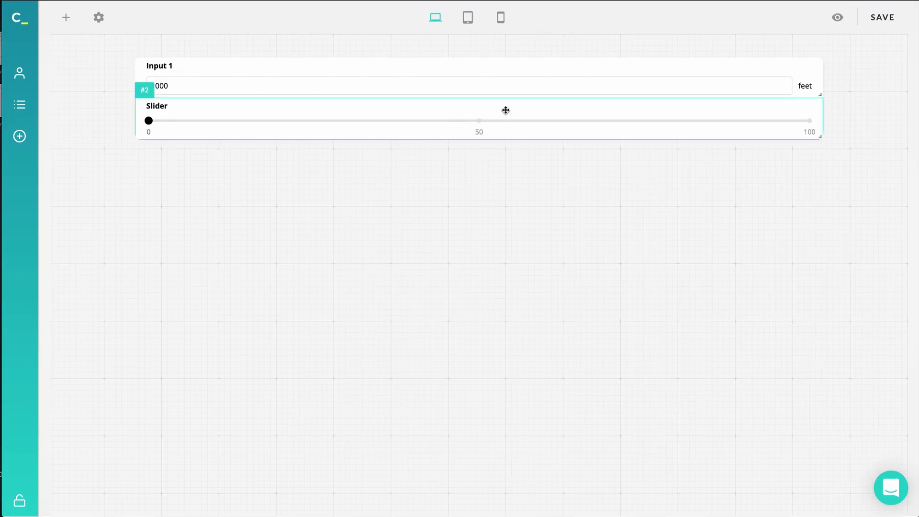
{"action": "left_click_drag", "start_coordinate": [704, 165], "coordinate": [684, 163]}
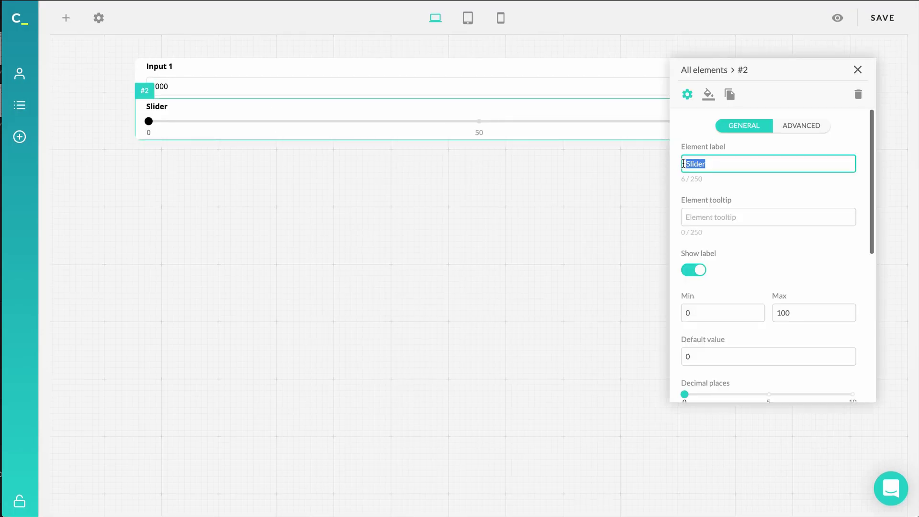
Label the slider 'Input 2' and set its maximum to 1000
{"action": "type", "text": "Input 2"}
{"action": "left_click", "coordinate": [765, 178]}
{"action": "scroll", "coordinate": [765, 178], "scroll_direction": "down", "scroll_amount": 3}
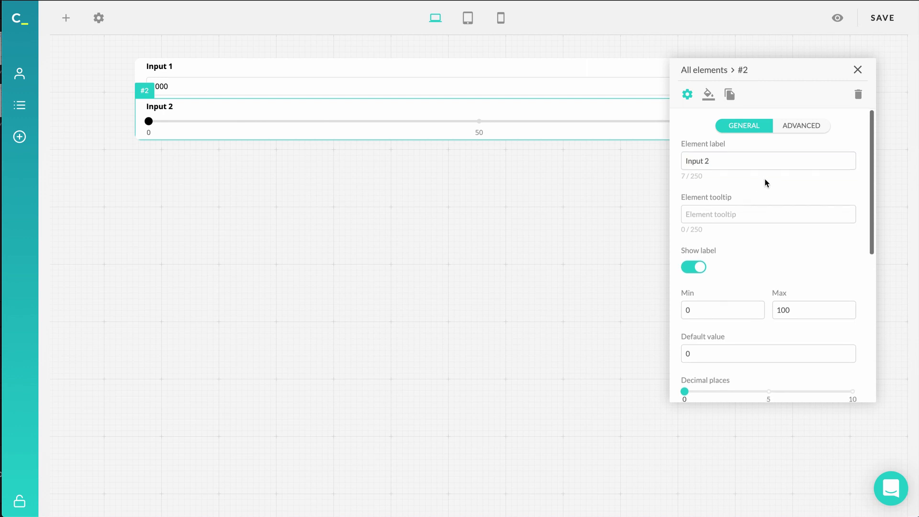
{"action": "left_click", "coordinate": [713, 231]}
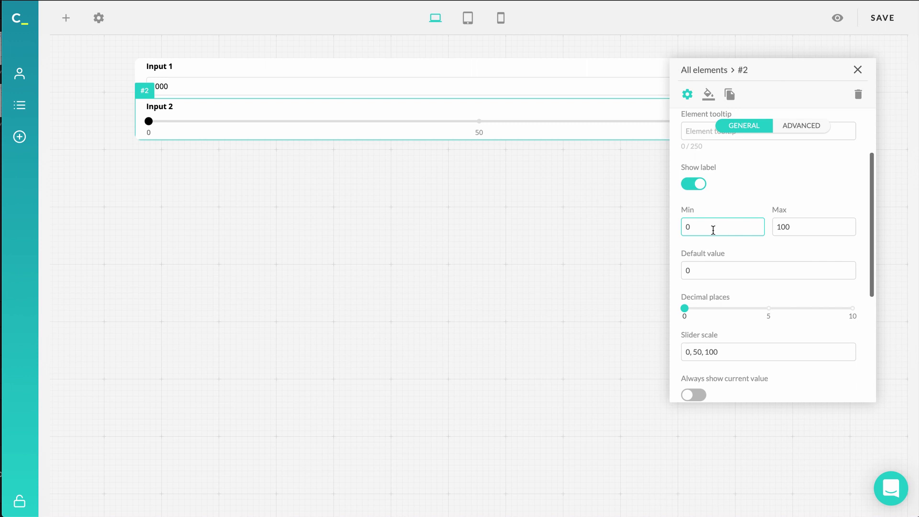
{"action": "left_click", "coordinate": [811, 229]}
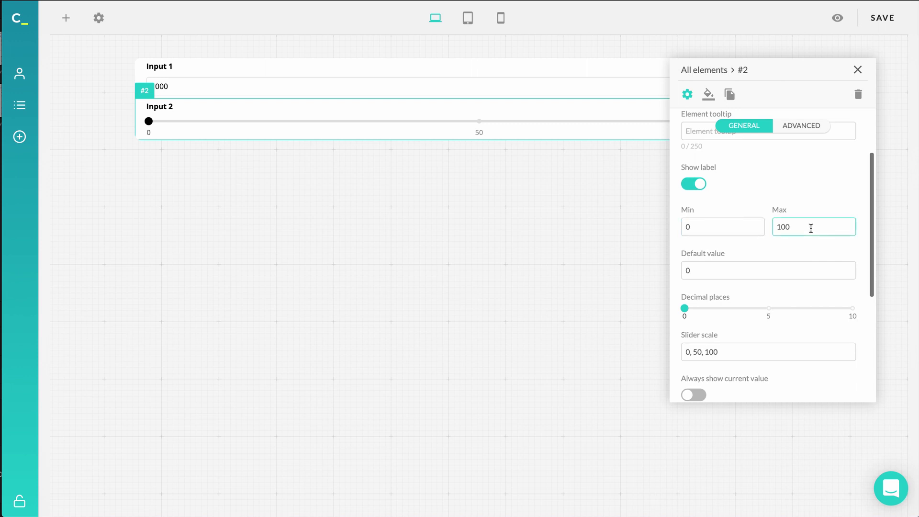
{"action": "left_click", "coordinate": [729, 226]}
{"action": "left_click", "coordinate": [786, 228]}
{"action": "left_click", "coordinate": [793, 228]}
{"action": "type", "text": "0"}
{"action": "left_click", "coordinate": [790, 202]}
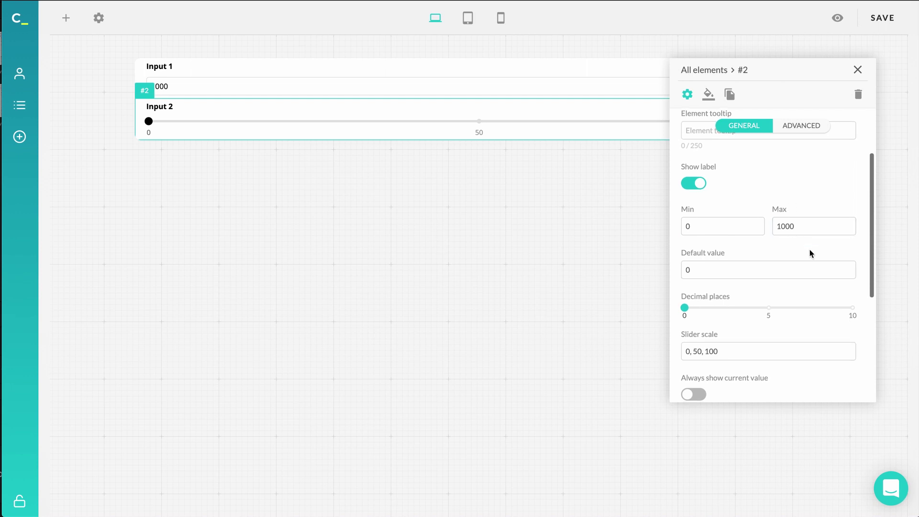
Replace the slider scale marks with 0, 250, 500, 750, 1000
{"action": "scroll", "coordinate": [809, 249], "scroll_direction": "down", "scroll_amount": 2}
{"action": "left_click", "coordinate": [741, 249]}
{"action": "left_click_drag", "start_coordinate": [721, 250], "coordinate": [699, 249]}
{"action": "key", "text": "BackSpace"}
{"action": "key", "text": "BackSpace"}
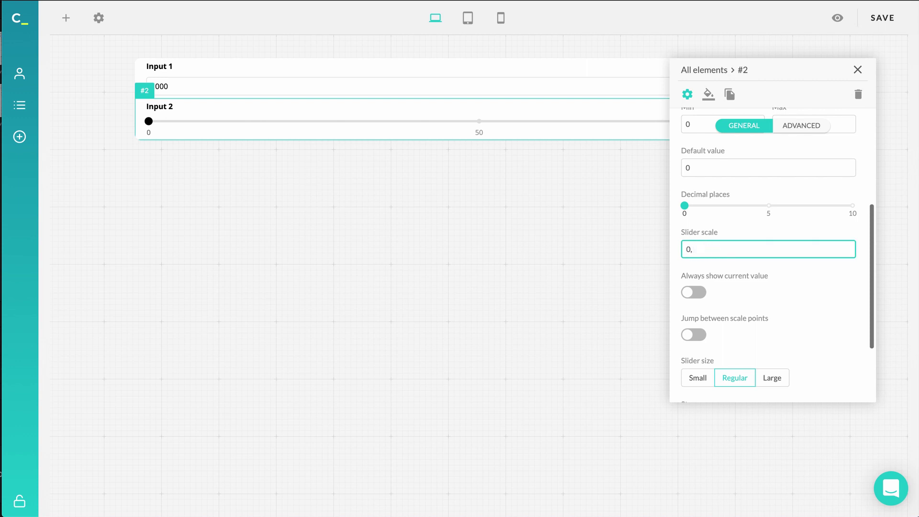
{"action": "type", "text": "250,500,750,1000"}
{"action": "left_click", "coordinate": [804, 280]}
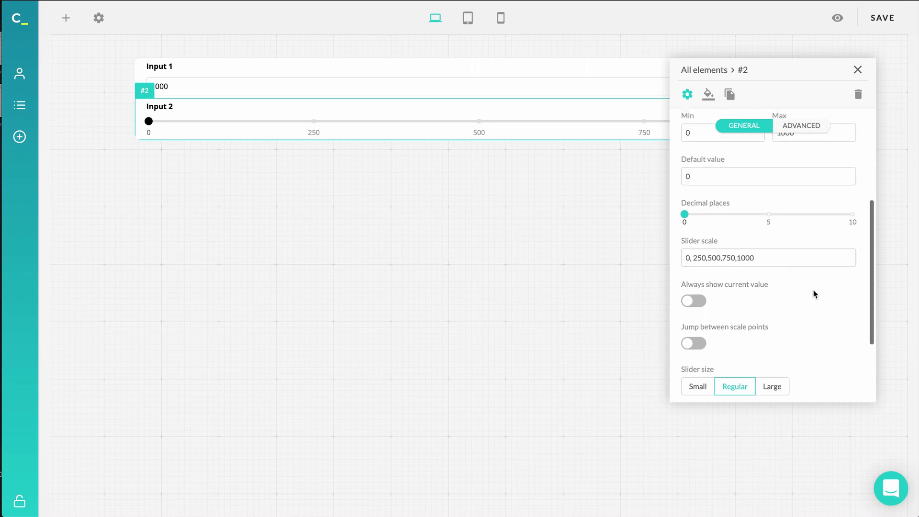
Keep the slider at regular size and give it a 'feet' postfix
{"action": "scroll", "coordinate": [804, 320], "scroll_direction": "down", "scroll_amount": 3}
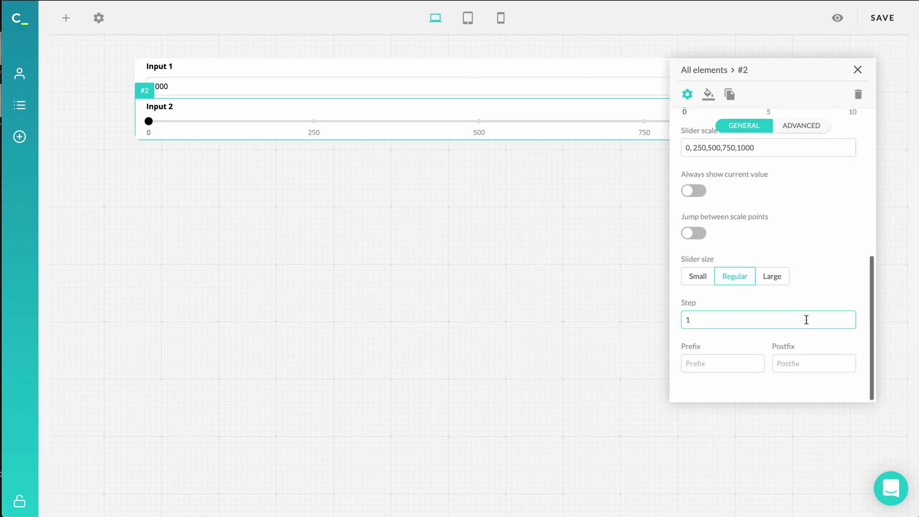
{"action": "left_click", "coordinate": [769, 284]}
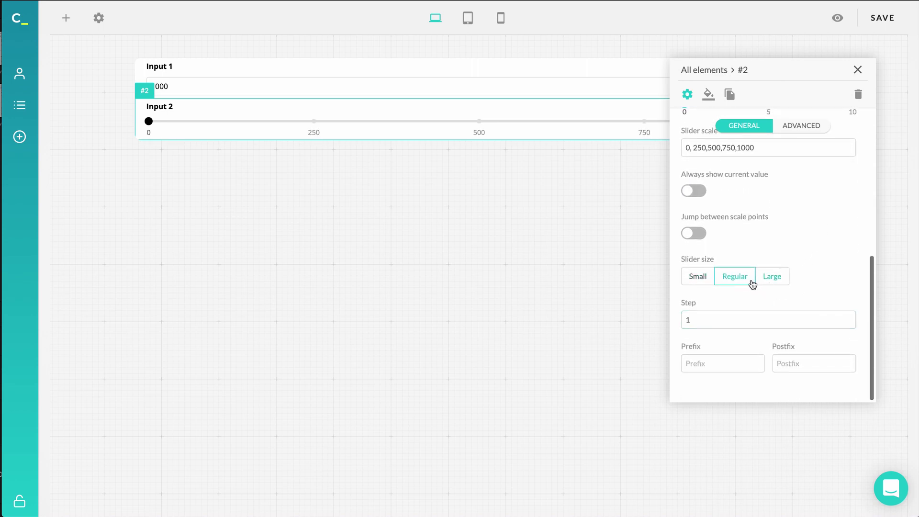
{"action": "left_click", "coordinate": [746, 284]}
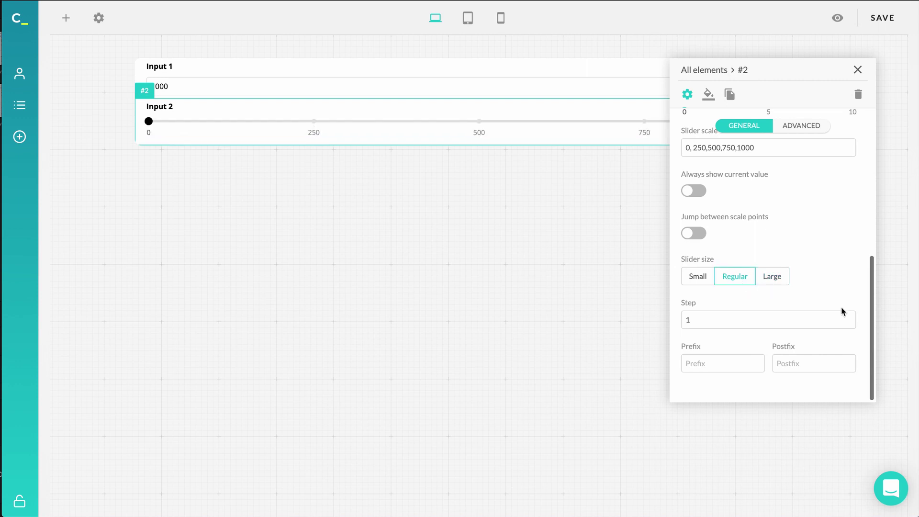
{"action": "left_click", "coordinate": [817, 357]}
{"action": "type", "text": "feet"}
Close the slider settings and add a Formula element under Input 2
{"action": "left_click", "coordinate": [858, 70]}
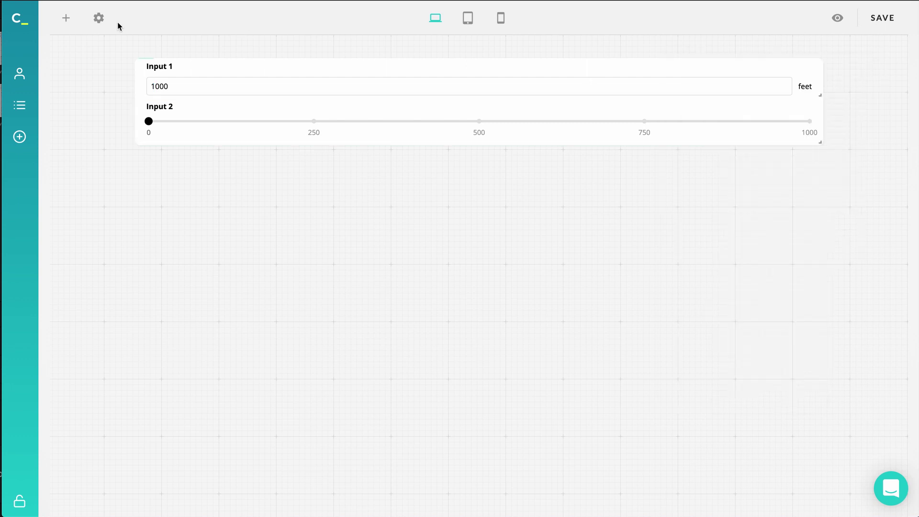
{"action": "left_click", "coordinate": [66, 18]}
{"action": "left_click", "coordinate": [90, 244]}
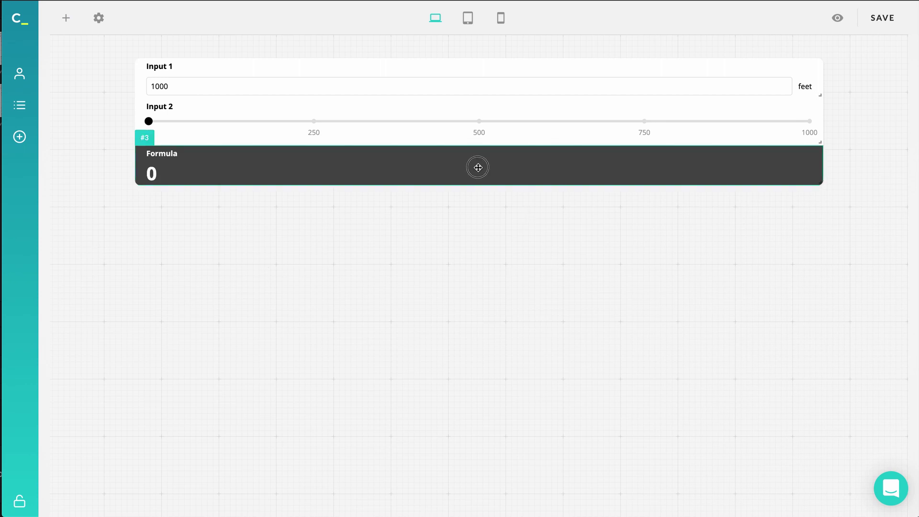
Turn off Show label in the formula element's settings
{"action": "left_click", "coordinate": [478, 168]}
{"action": "left_click", "coordinate": [719, 165]}
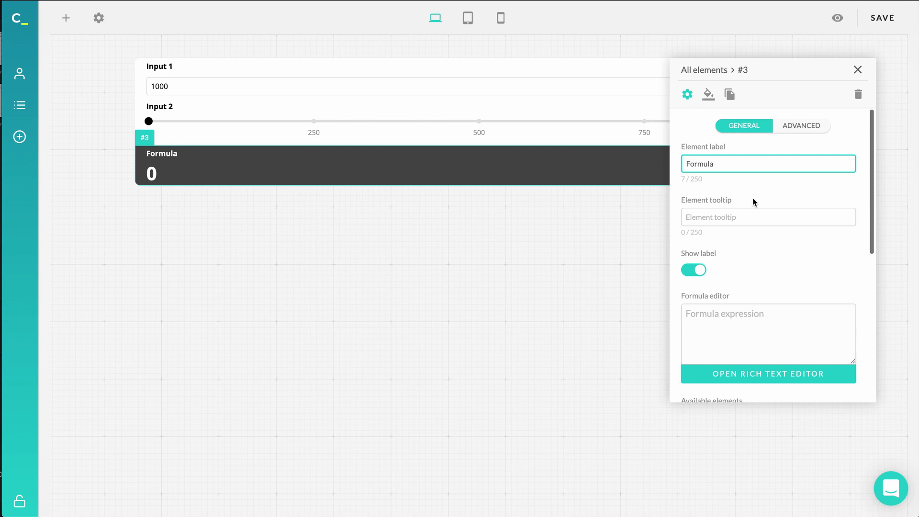
{"action": "left_click", "coordinate": [697, 270]}
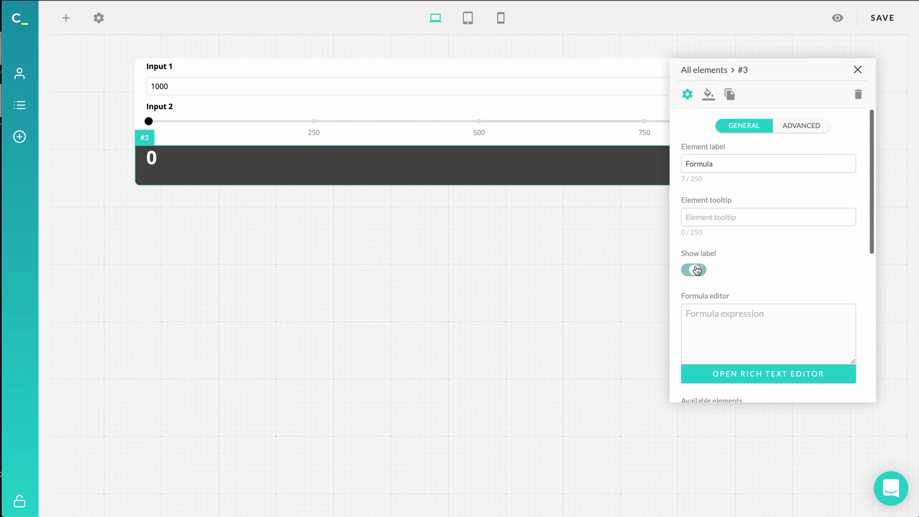
{"action": "scroll", "coordinate": [799, 268], "scroll_direction": "down", "scroll_amount": 2}
{"action": "left_click", "coordinate": [758, 247]}
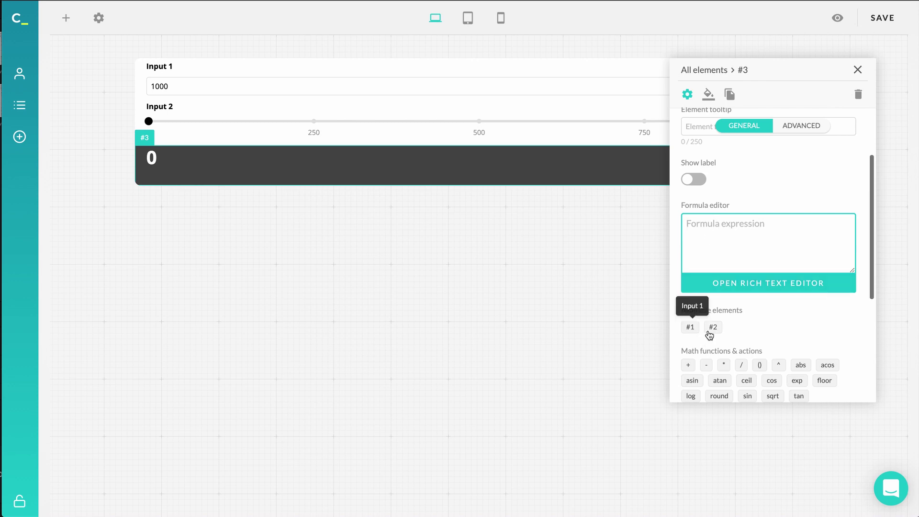
Build the expression #1*#2 in the larger formula editor and confirm it
{"action": "left_click", "coordinate": [728, 285]}
{"action": "left_click_drag", "start_coordinate": [231, 44], "coordinate": [349, 289]}
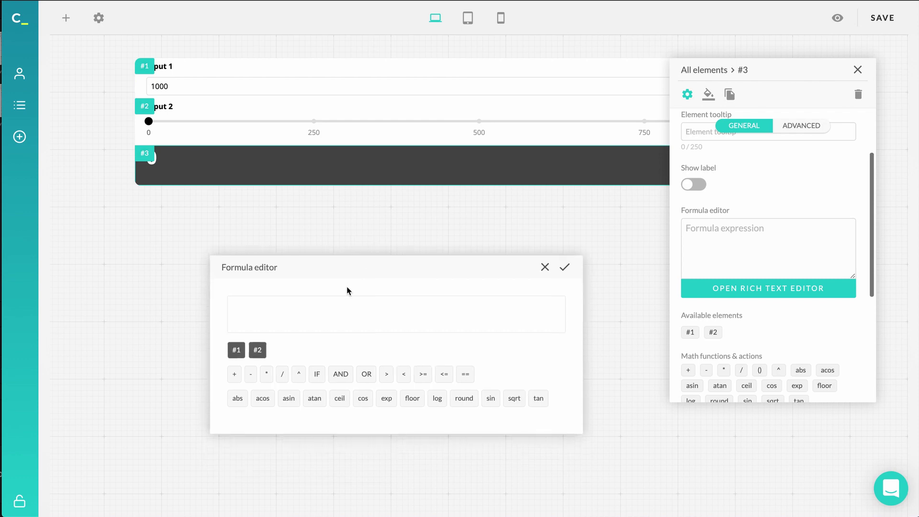
{"action": "left_click", "coordinate": [307, 303]}
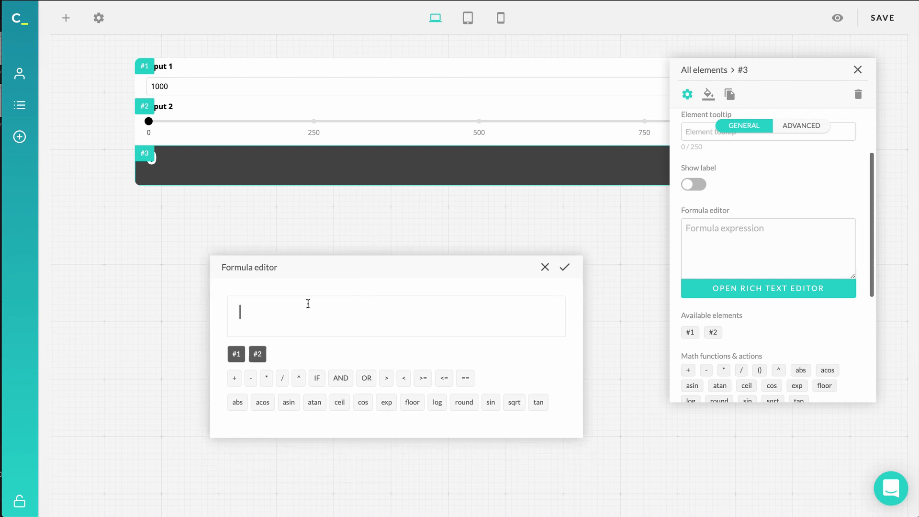
{"action": "left_click", "coordinate": [242, 355]}
{"action": "left_click", "coordinate": [265, 382]}
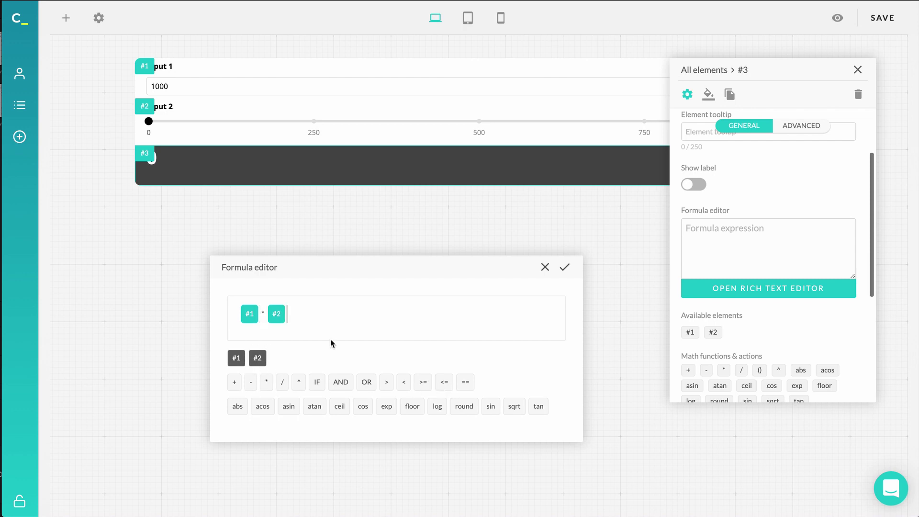
{"action": "left_click", "coordinate": [563, 270]}
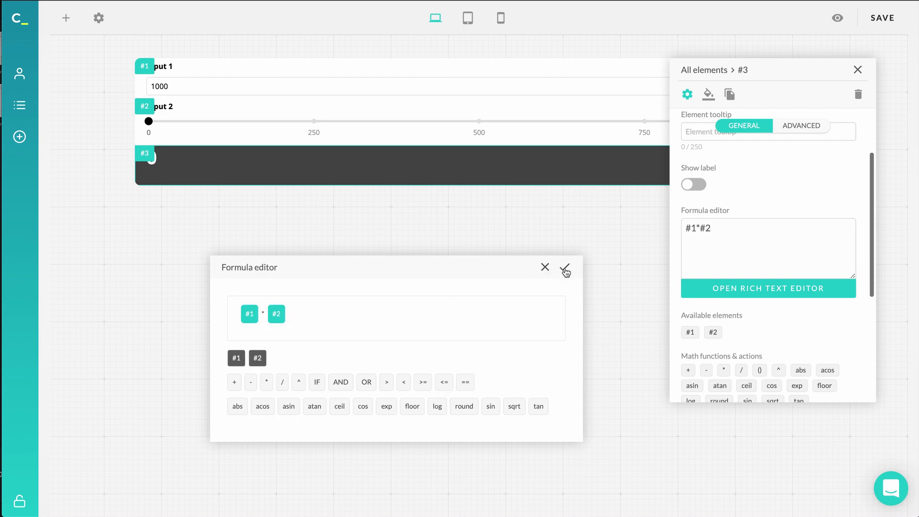
{"action": "left_click", "coordinate": [726, 259]}
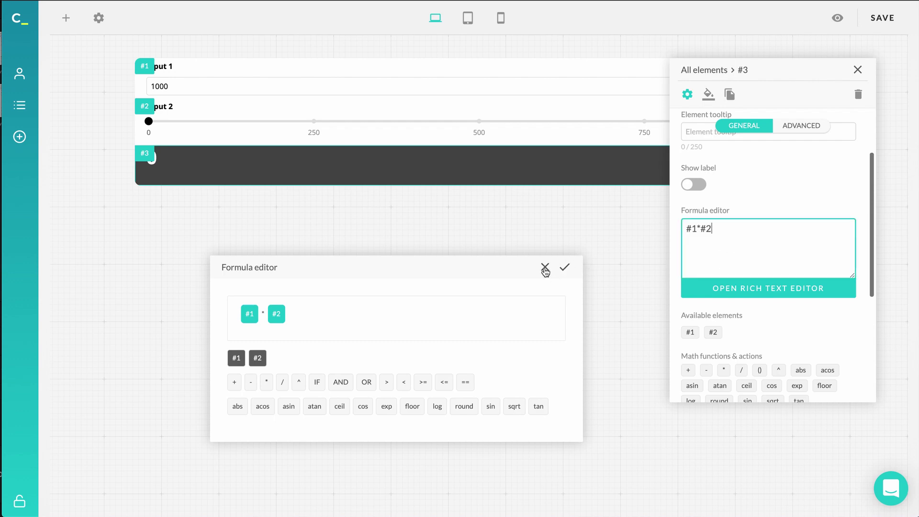
{"action": "left_click", "coordinate": [757, 320]}
{"action": "scroll", "coordinate": [812, 323], "scroll_direction": "up", "scroll_amount": 2}
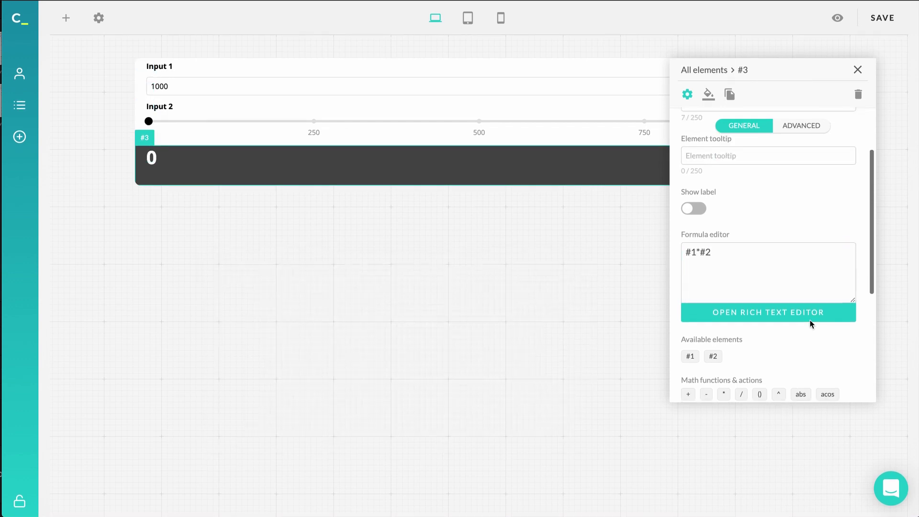
{"action": "scroll", "coordinate": [810, 321], "scroll_direction": "down", "scroll_amount": 5}
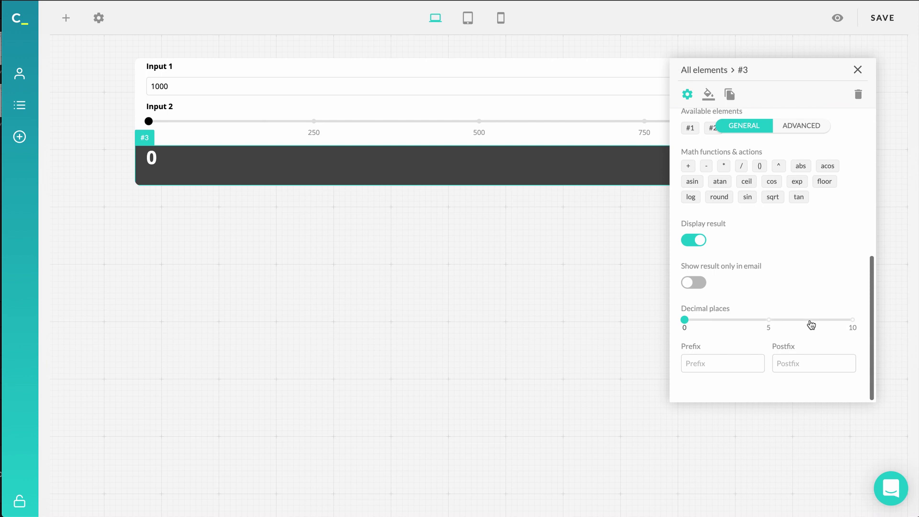
{"action": "scroll", "coordinate": [811, 324], "scroll_direction": "up", "scroll_amount": 5}
Close the result element's settings and dismiss the element list without adding anything
{"action": "left_click", "coordinate": [858, 71]}
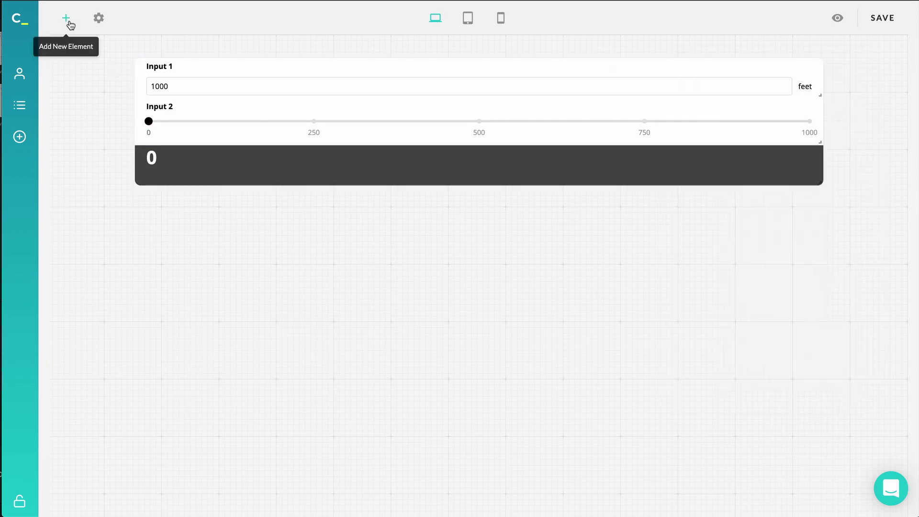
{"action": "left_click", "coordinate": [66, 18]}
{"action": "scroll", "coordinate": [138, 212], "scroll_direction": "down", "scroll_amount": 3}
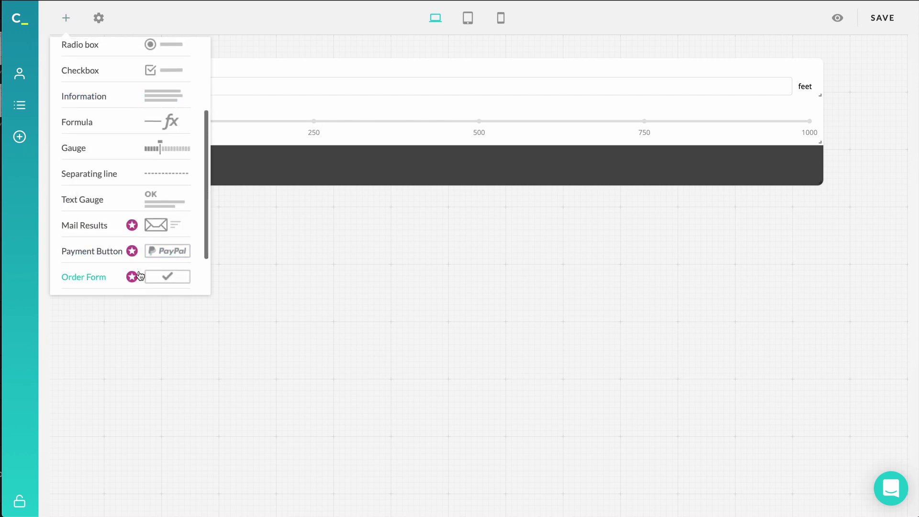
{"action": "mouse_move", "coordinate": [135, 276]}
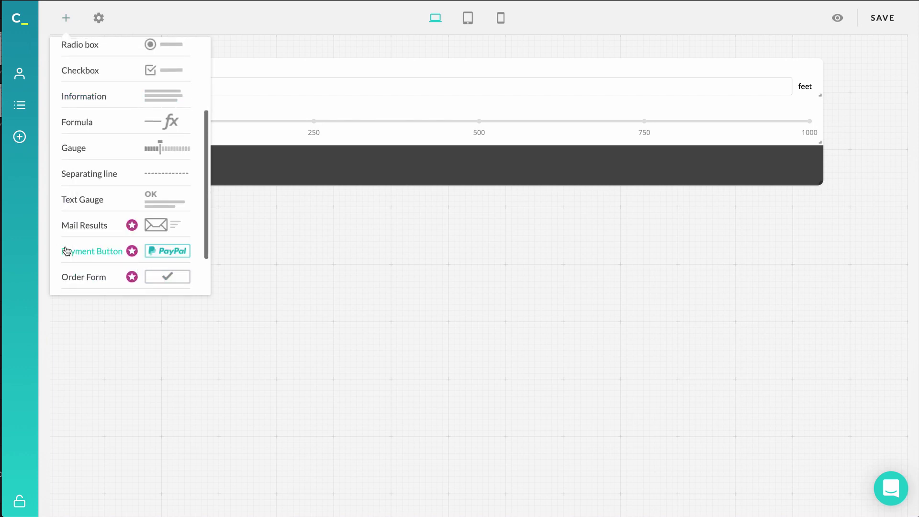
{"action": "left_click", "coordinate": [415, 209]}
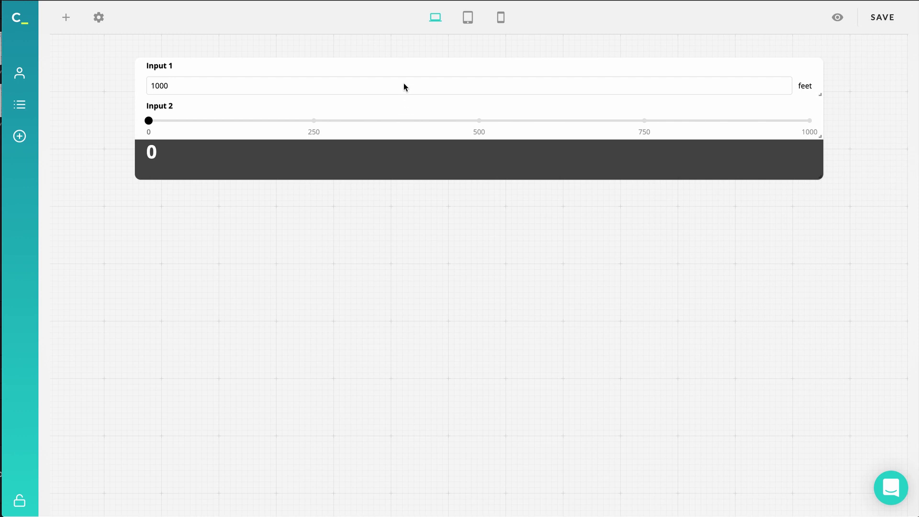
Shrink Input 1 and Input 2 to half width and place Input 2 beside Input 1
{"action": "left_click", "coordinate": [394, 68]}
{"action": "mouse_move", "coordinate": [394, 70]}
{"action": "left_mouse_down"}
{"action": "mouse_move", "coordinate": [400, 176]}
{"action": "mouse_move", "coordinate": [383, 146]}
{"action": "mouse_move", "coordinate": [397, 63]}
{"action": "left_mouse_up"}
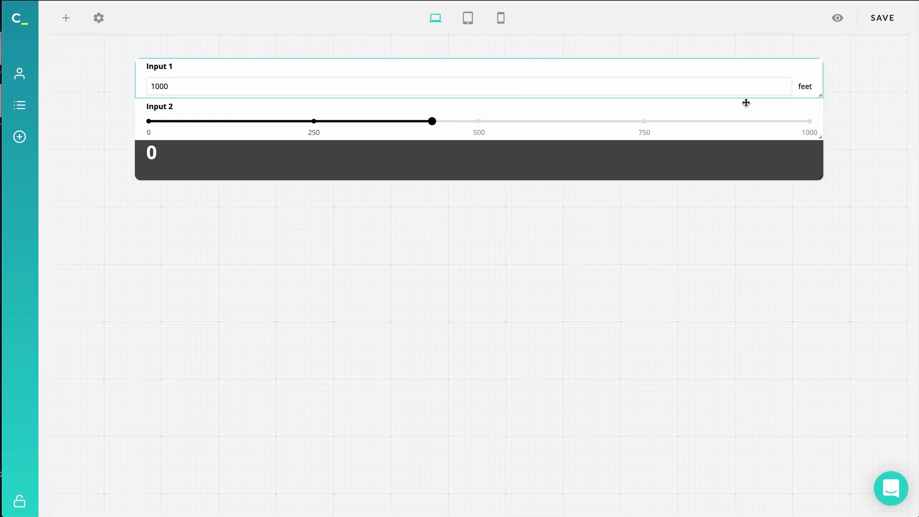
{"action": "left_click_drag", "start_coordinate": [818, 95], "coordinate": [467, 82]}
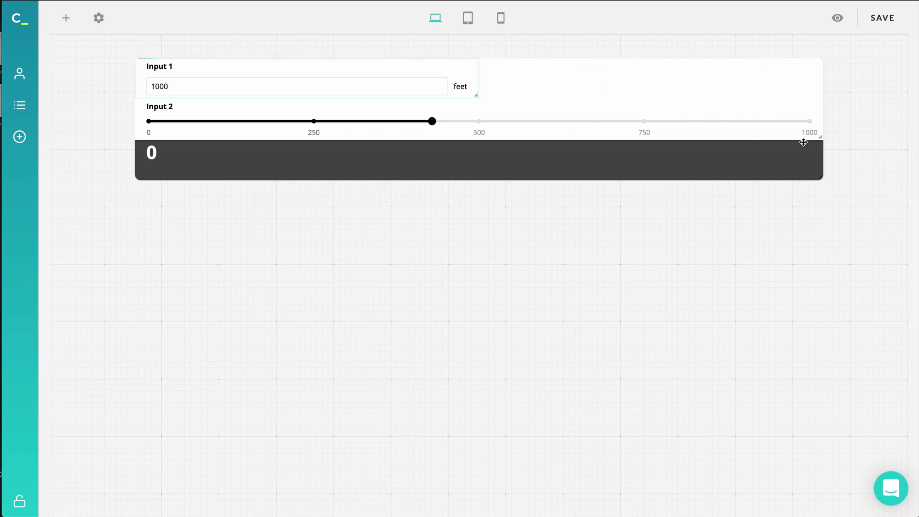
{"action": "left_click_drag", "start_coordinate": [819, 136], "coordinate": [479, 124]}
{"action": "left_click_drag", "start_coordinate": [378, 105], "coordinate": [695, 78]}
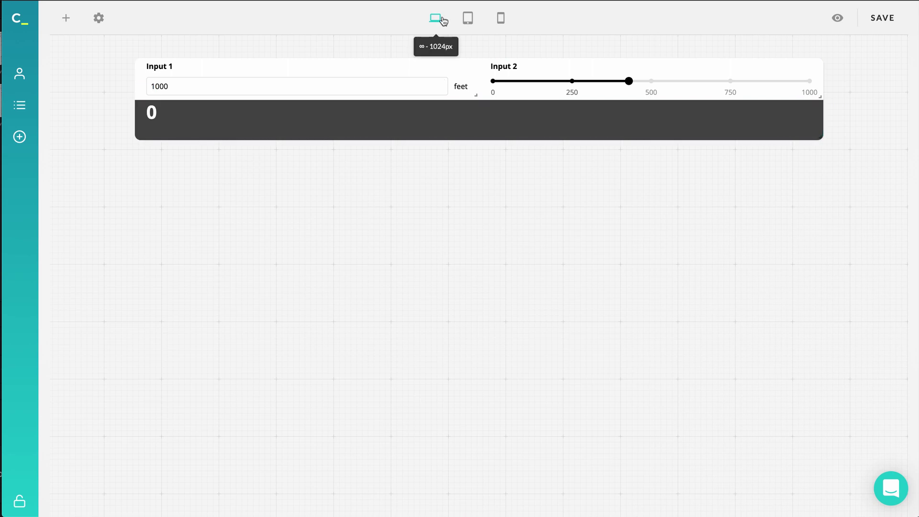
Preview the calculator at tablet and phone widths, then return to the desktop layout
{"action": "left_click", "coordinate": [468, 21]}
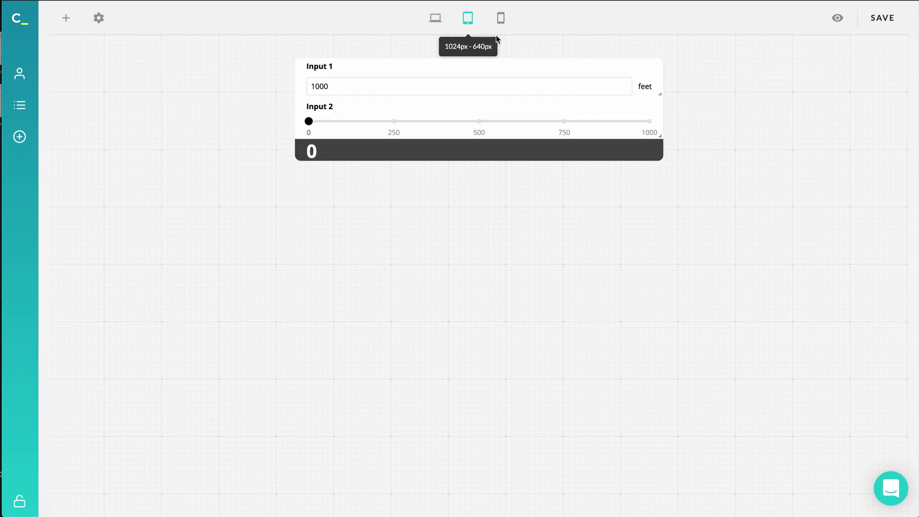
{"action": "left_click", "coordinate": [502, 21]}
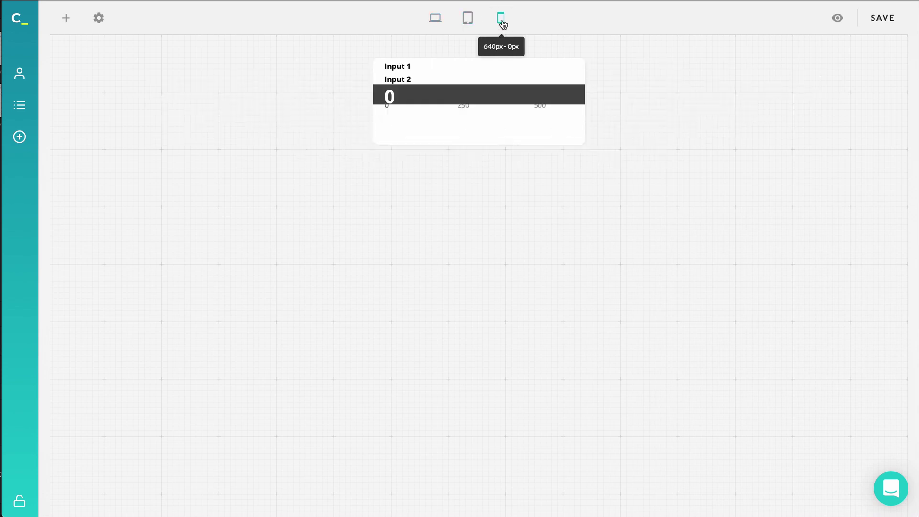
{"action": "left_click", "coordinate": [437, 23]}
Save and activate the calculator, save again, and bring up the Embed Your Calculator dialog
{"action": "left_click", "coordinate": [885, 19]}
{"action": "left_click", "coordinate": [131, 18]}
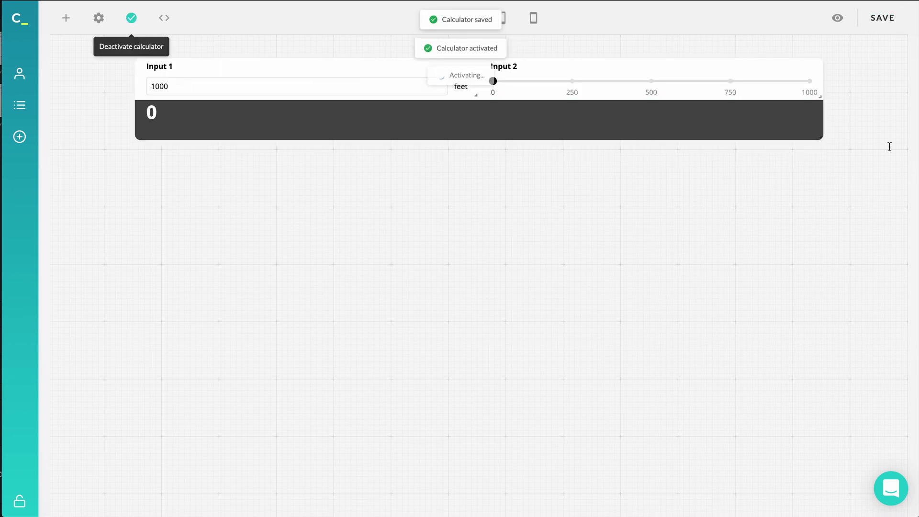
{"action": "left_click", "coordinate": [887, 25]}
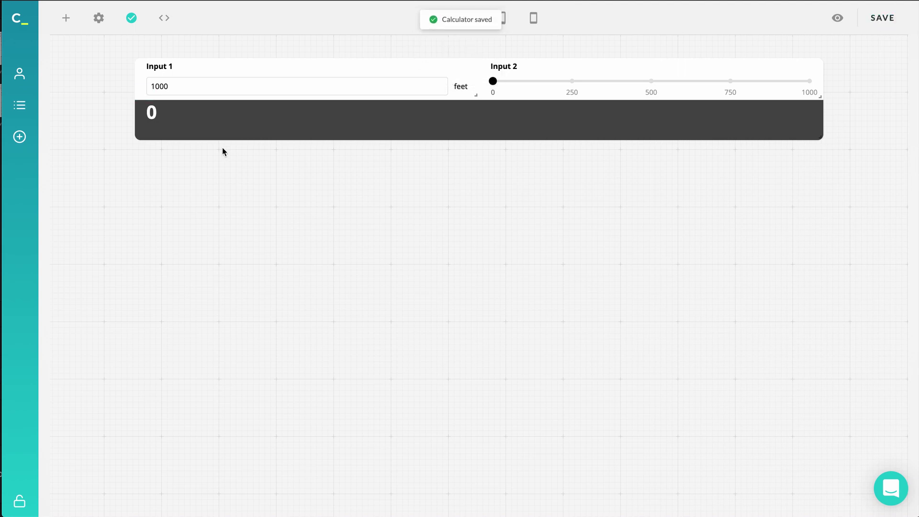
{"action": "left_click", "coordinate": [164, 22]}
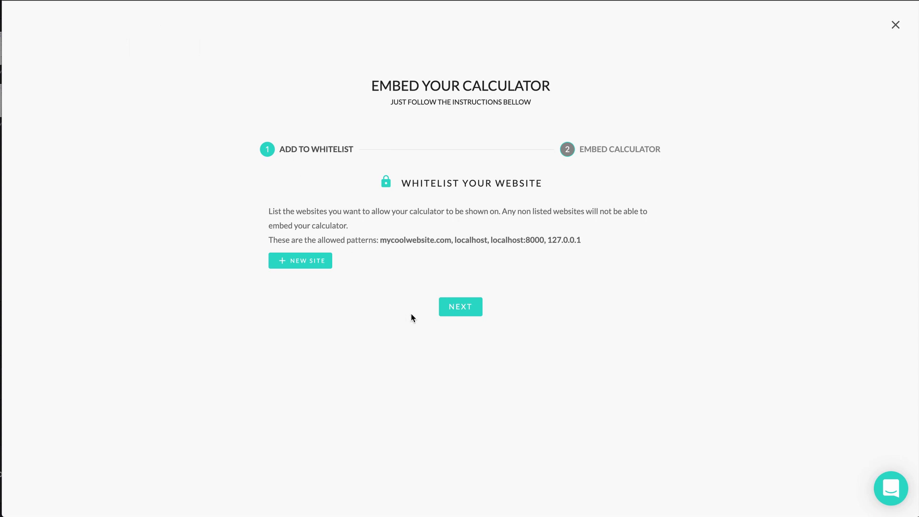
Whitelist the site 'www', select the Standard embed code snippet, then close the embed dialog
{"action": "left_click", "coordinate": [295, 261]}
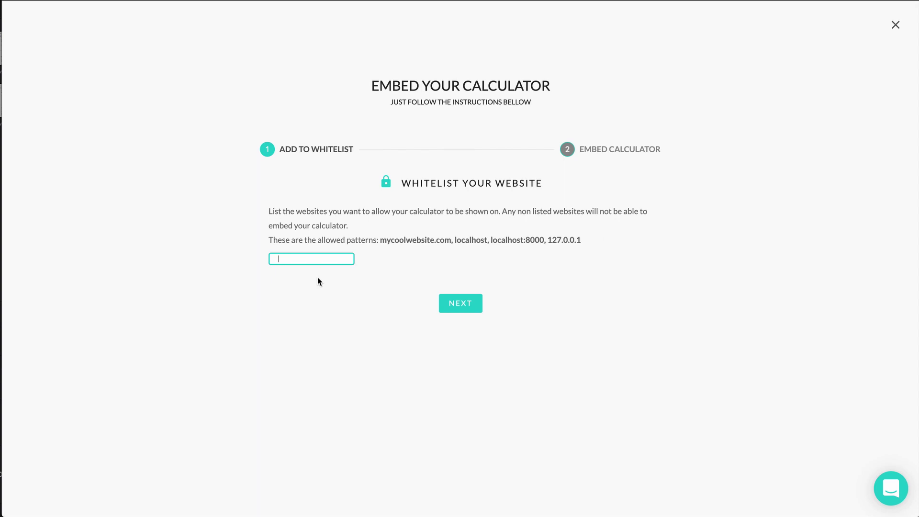
{"action": "type", "text": "www.example.com"}
{"action": "left_click", "coordinate": [463, 303]}
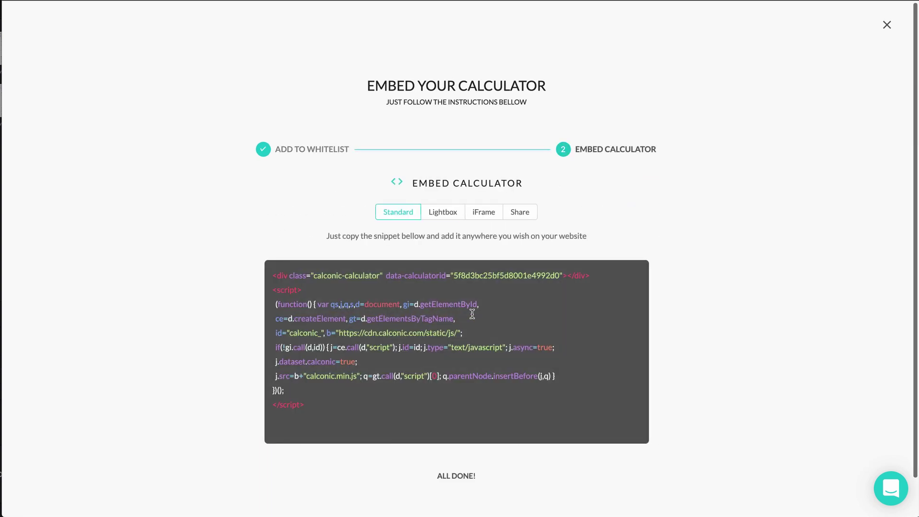
{"action": "left_click_drag", "start_coordinate": [319, 405], "coordinate": [270, 271]}
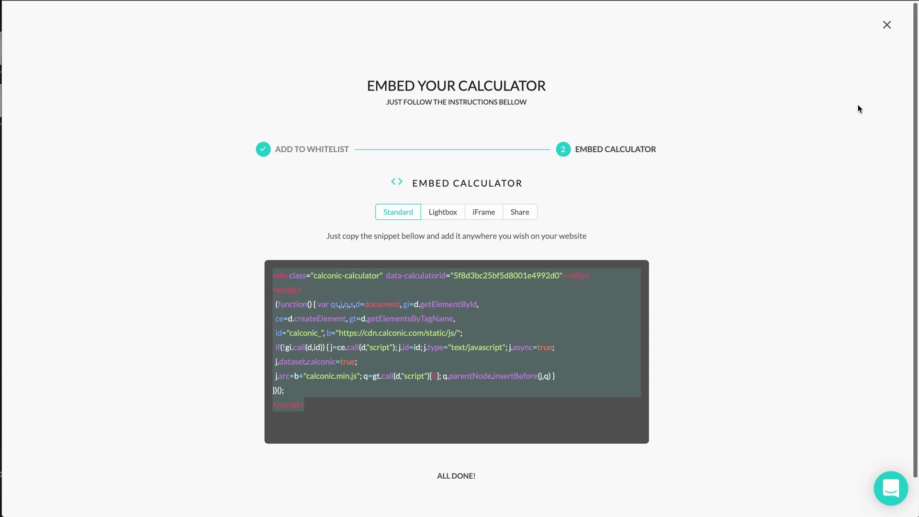
{"action": "left_click", "coordinate": [887, 26]}
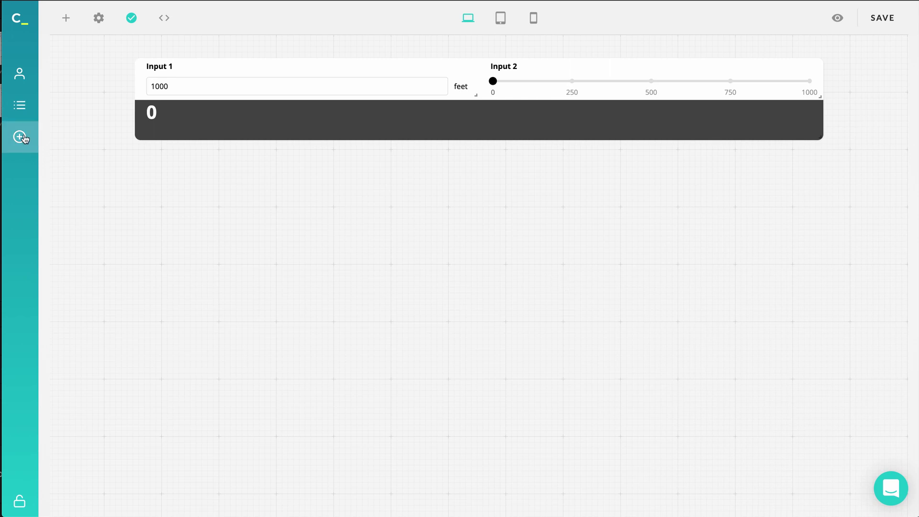
Open the Intercom support messenger and skim its calculator-building and embedding help articles
{"action": "mouse_move", "coordinate": [22, 137]}
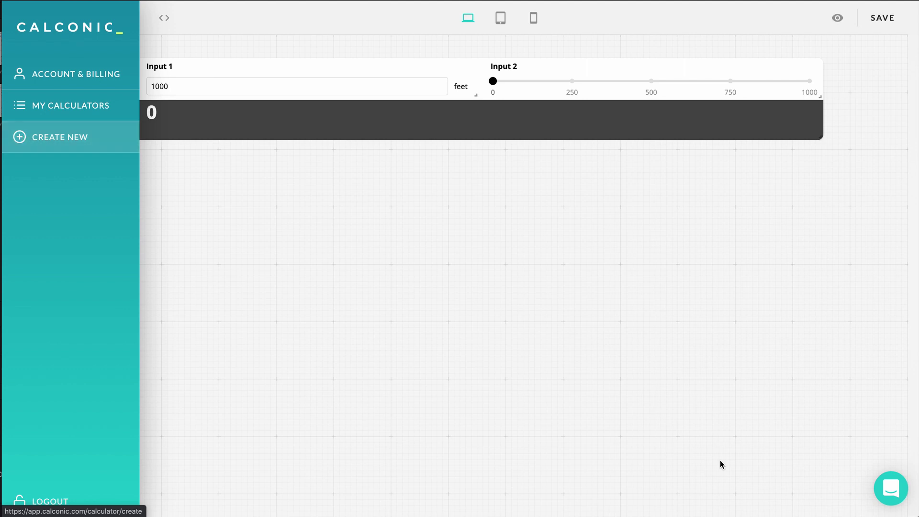
{"action": "left_click", "coordinate": [888, 489]}
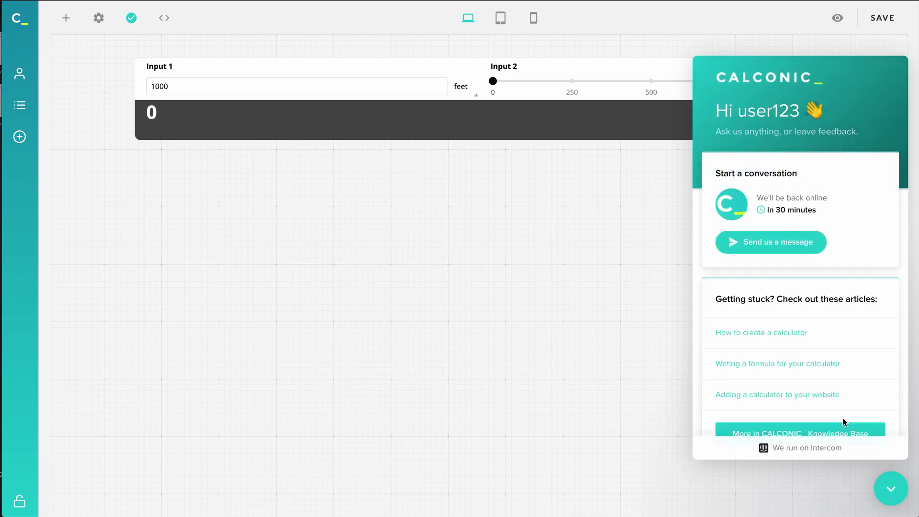
{"action": "scroll", "coordinate": [842, 410], "scroll_direction": "down", "scroll_amount": 1}
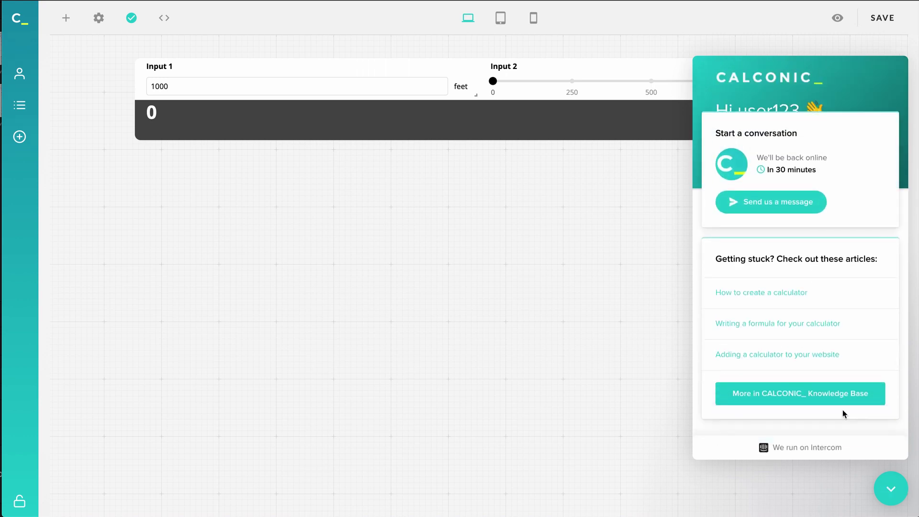
{"action": "scroll", "coordinate": [833, 410], "scroll_direction": "up", "scroll_amount": 1}
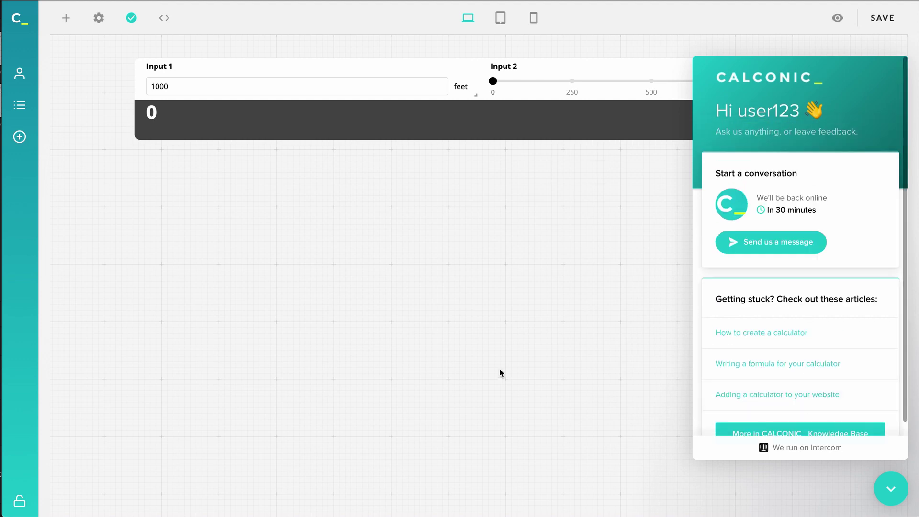